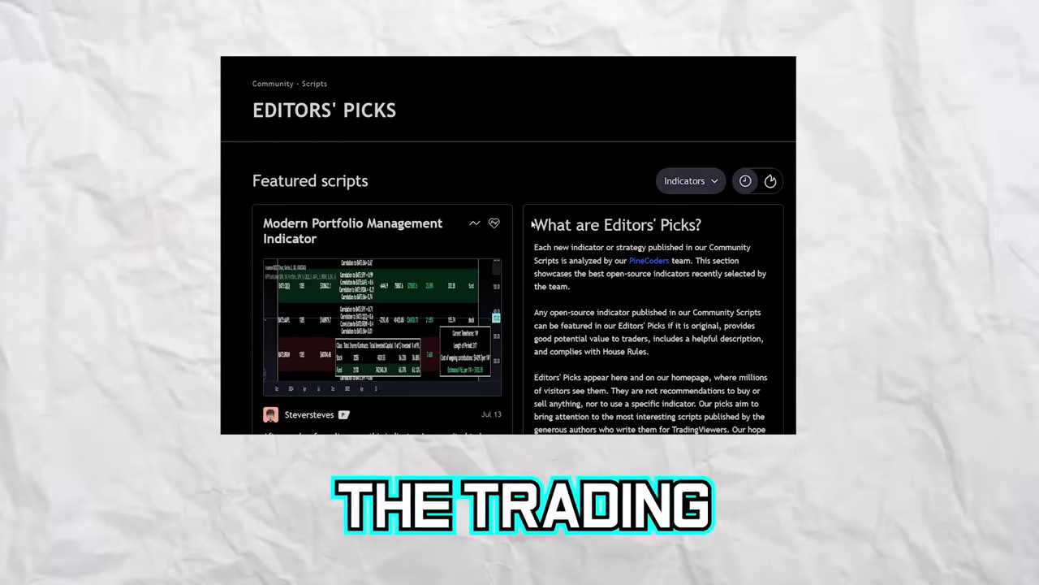
- Add the Machine Learning: Logistic Regression (v.3) community indicator to the US30 chart
left_click_drag(533, 225, 721, 225)
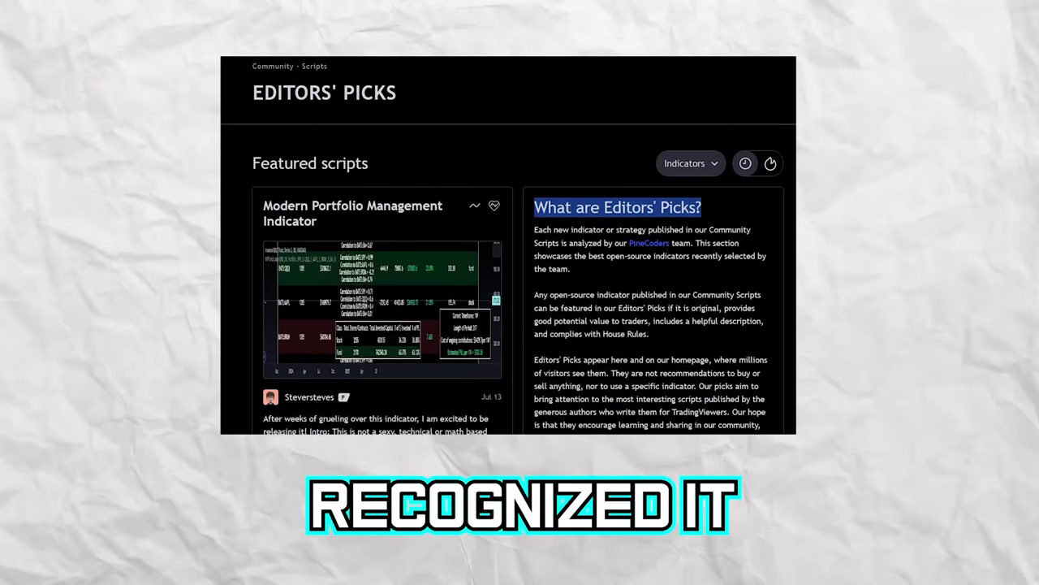
scroll(721, 226, "down", 2)
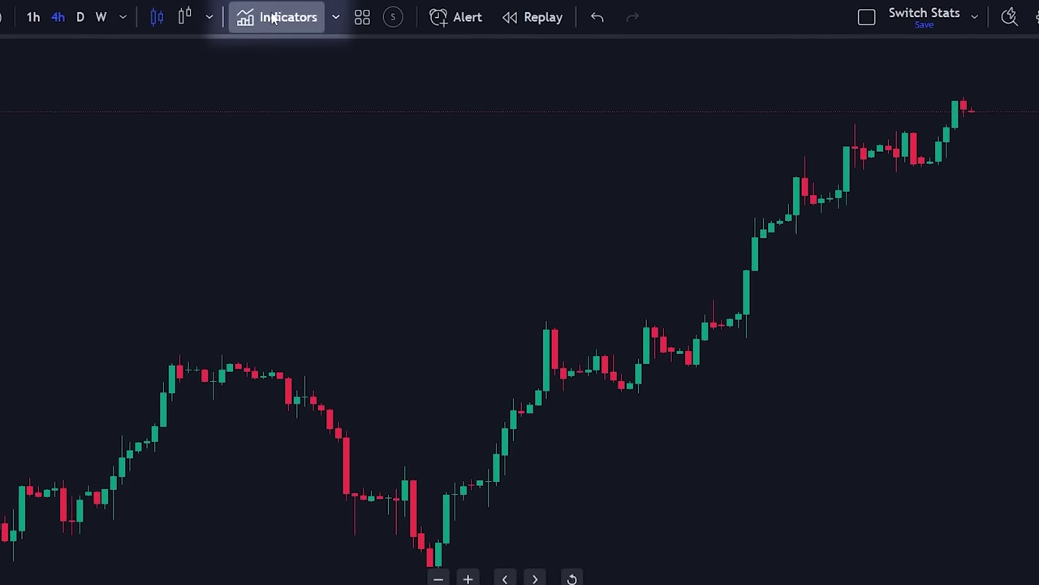
left_click(288, 9)
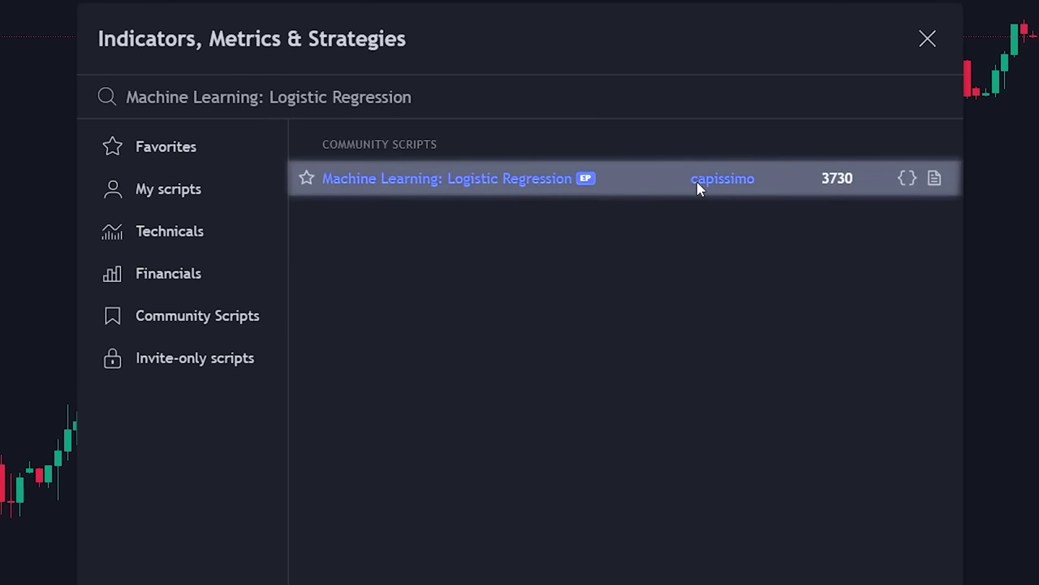
mouse_move(310, 182)
left_click(593, 180)
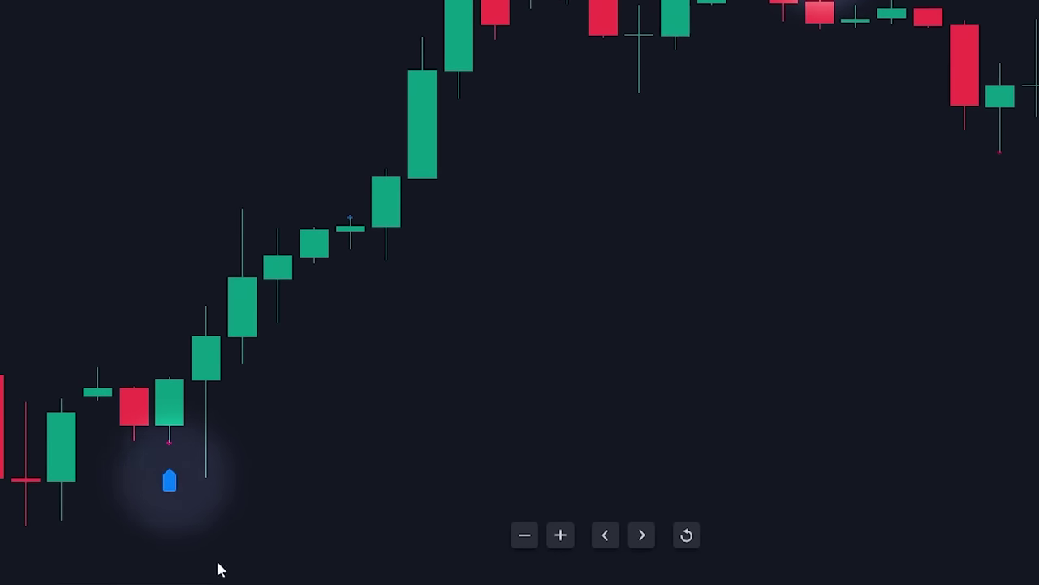
left_click_drag(208, 490, 567, 85)
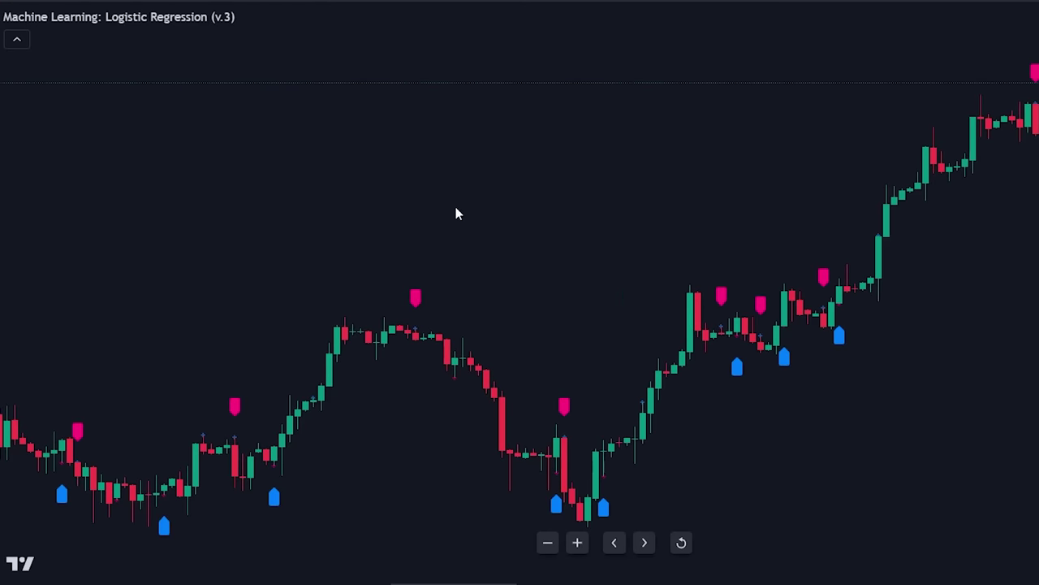
- Set the Logistic Regression lookback window size to 7 and Filter Signals by to Both
left_click(278, 16)
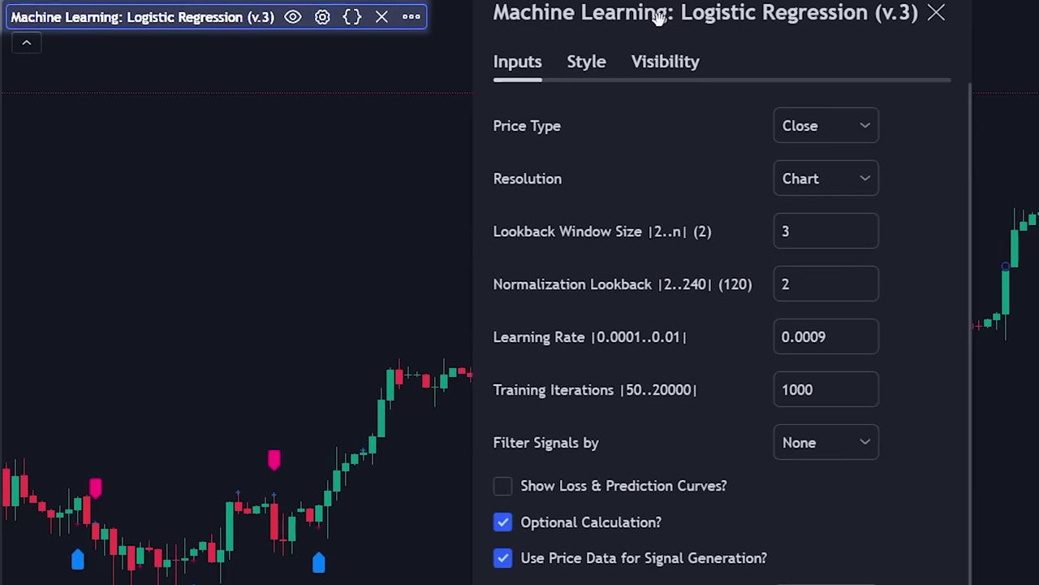
left_click_drag(659, 18, 205, 24)
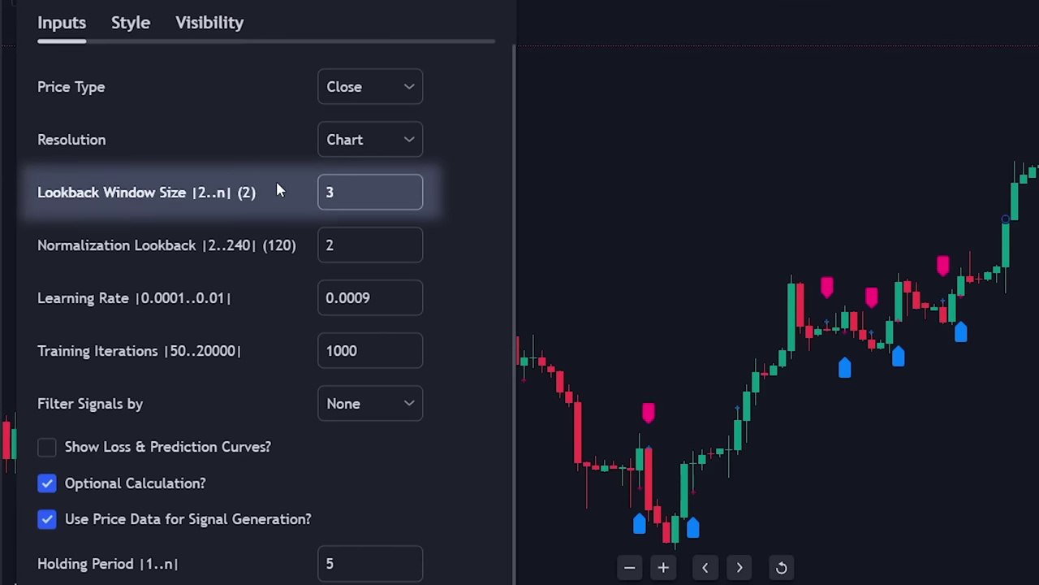
left_click(455, 187)
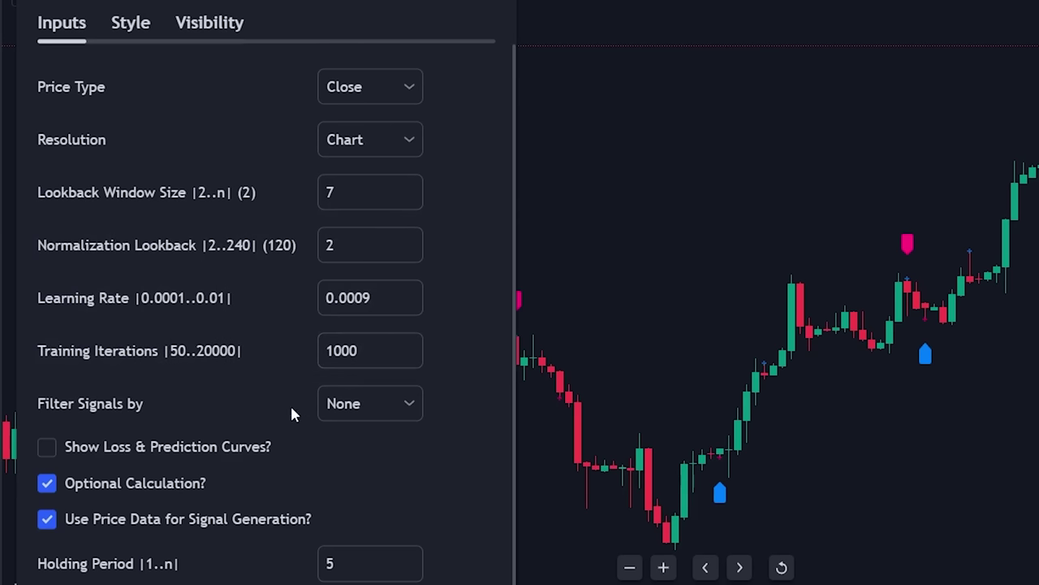
left_click(349, 406)
left_click(355, 509)
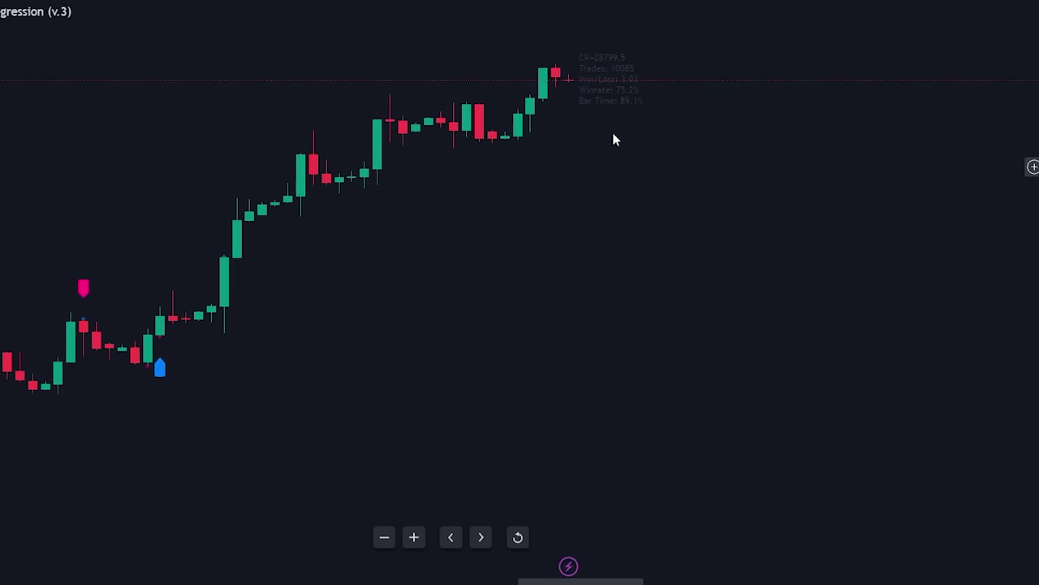
- Change the chart canvas background colour to a solid grey swatch
scroll(528, 111, "up", 3)
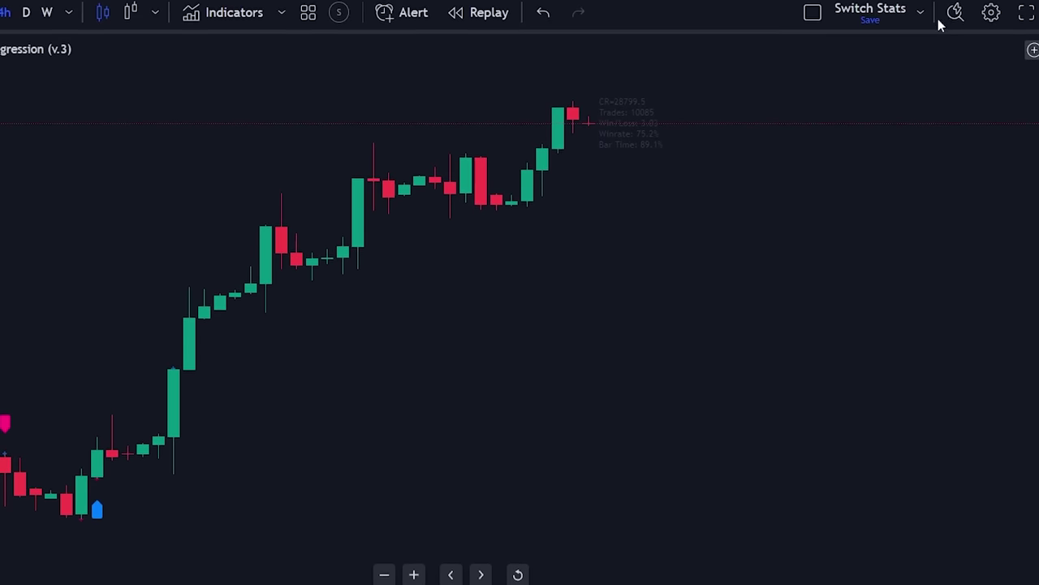
left_click(997, 18)
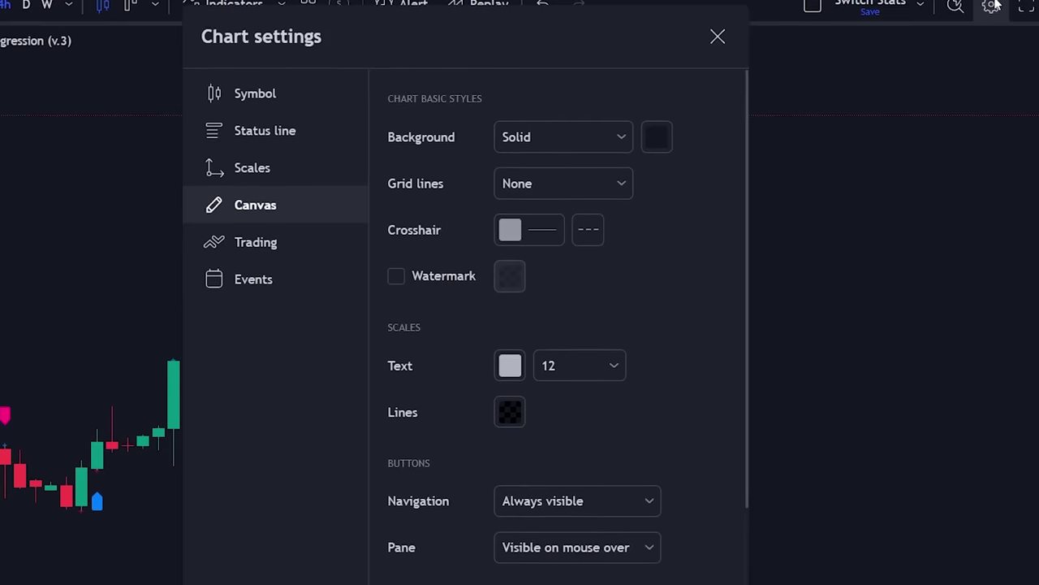
left_click(652, 116)
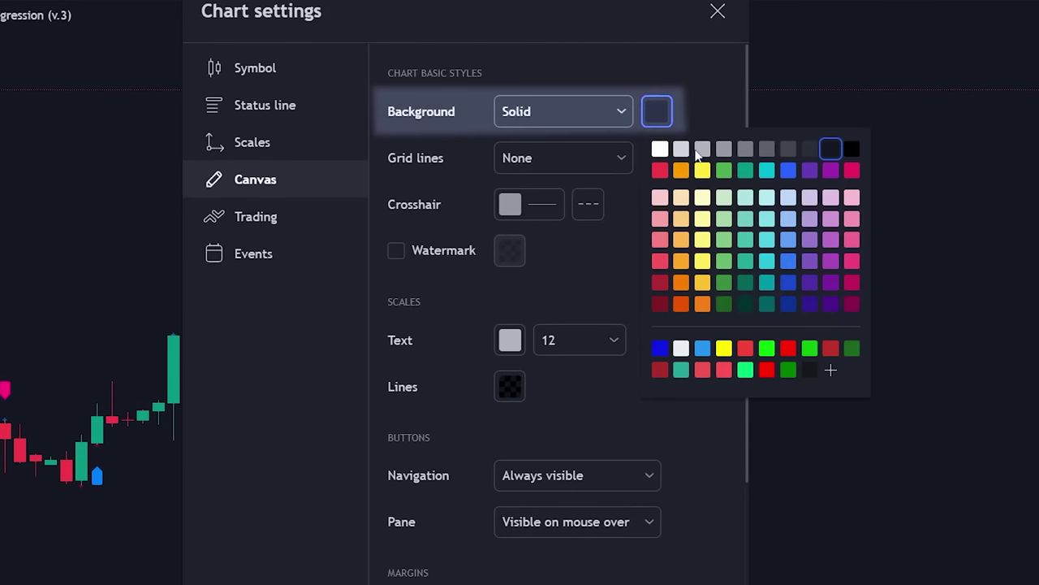
left_click(721, 153)
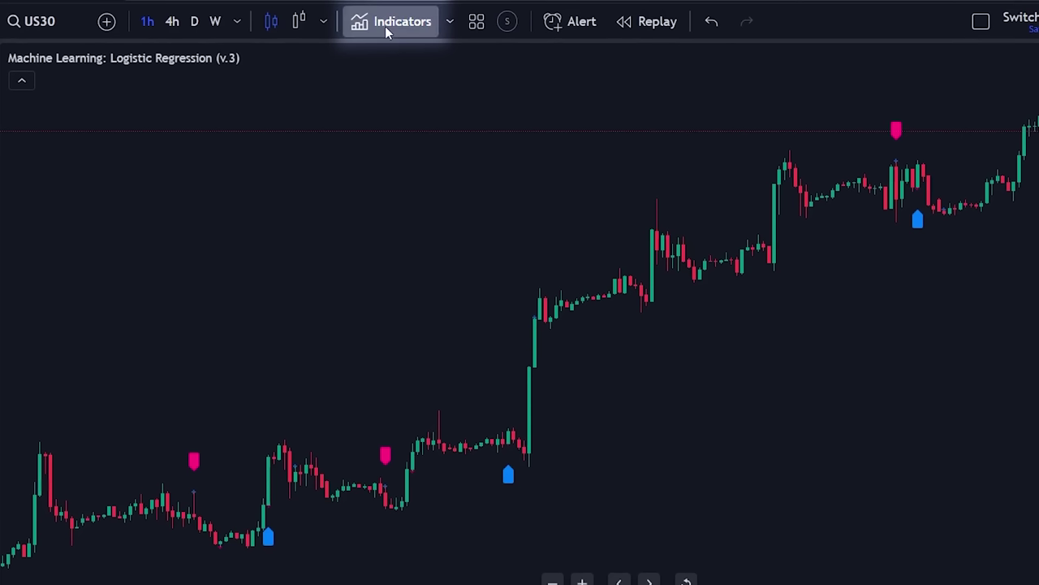
- Add the Machine Learning: Lorentzian Classification indicator to the chart
left_click(386, 30)
type("Lorentzian Classification")
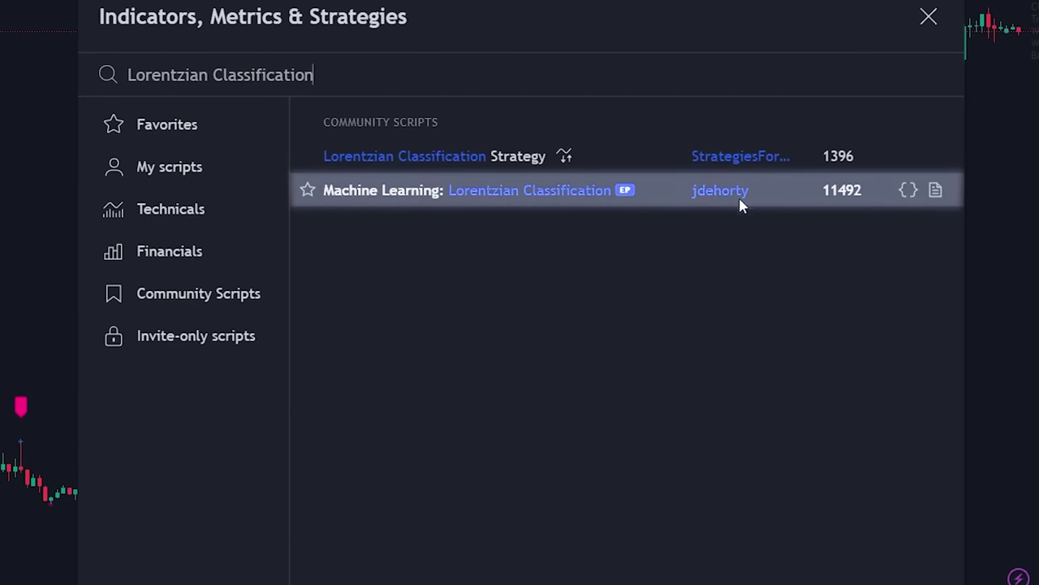
left_click(666, 203)
left_click(928, 17)
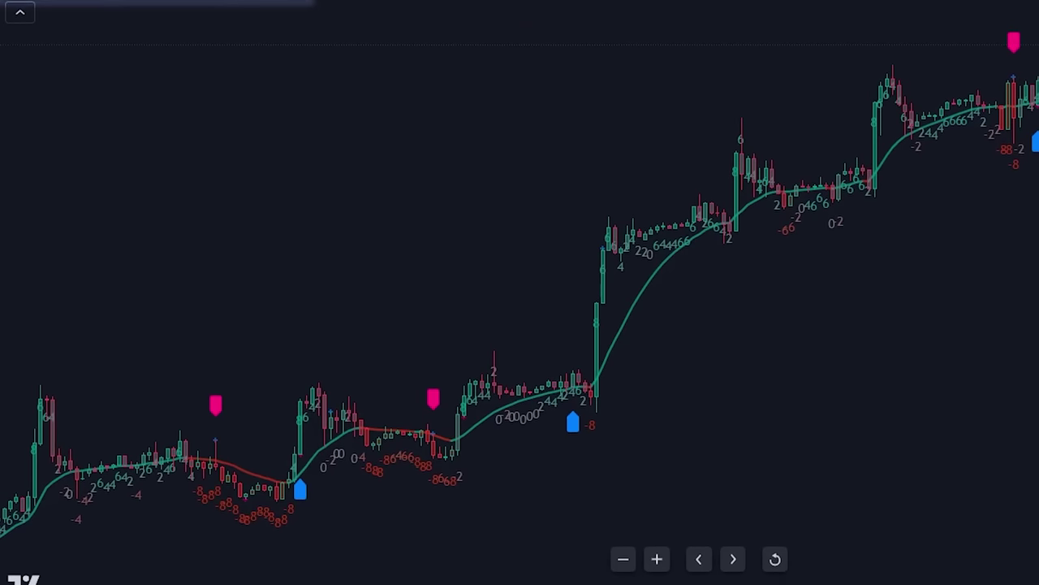
- Turn off Lorentzian Classification's bar prediction values and its Buy and Sell markers
left_click(204, 39)
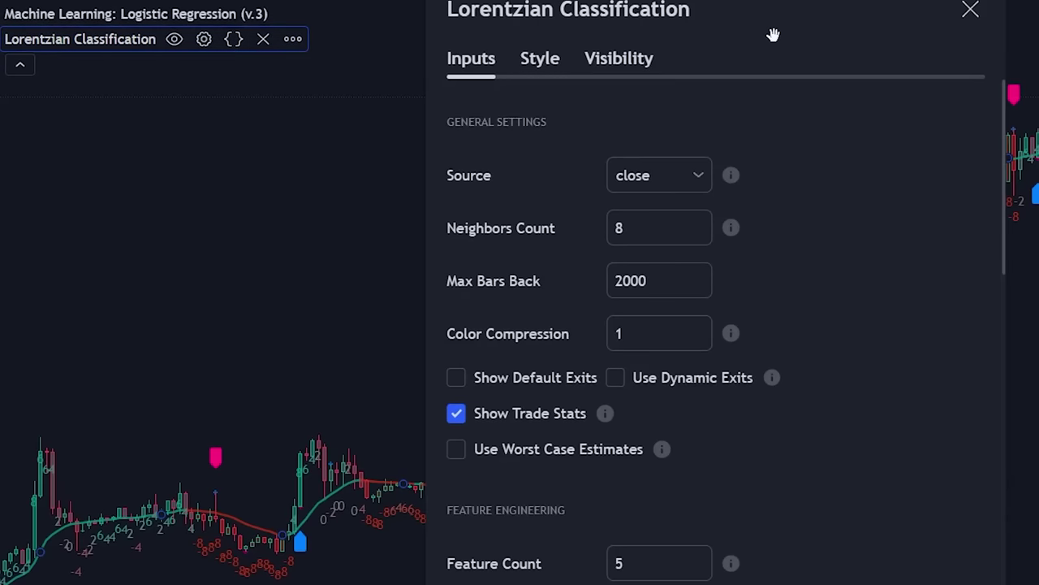
left_click_drag(773, 15, 340, 23)
scroll(167, 471, "down", 12)
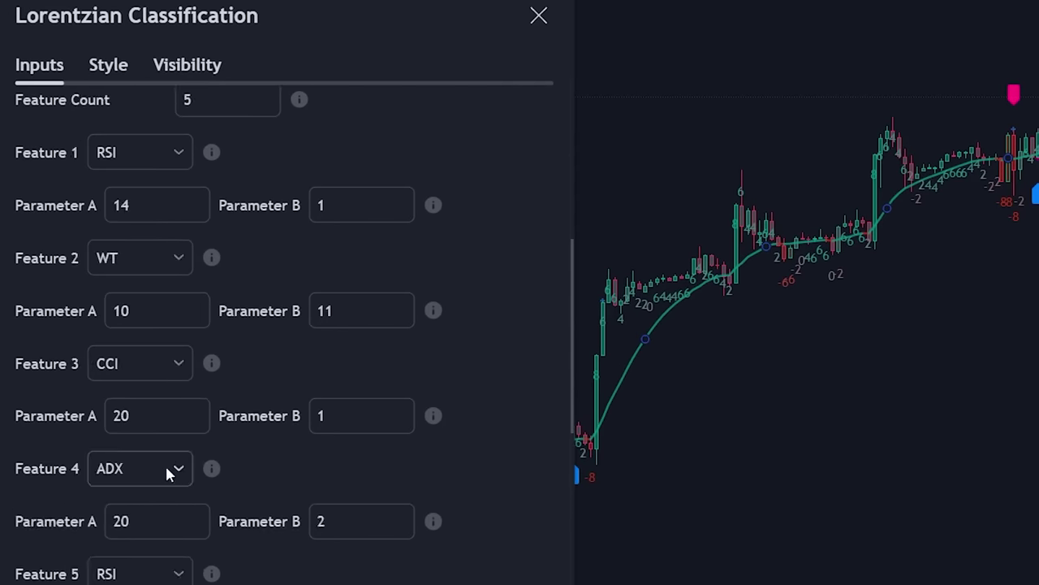
scroll(128, 553, "down", 5)
left_click(25, 567)
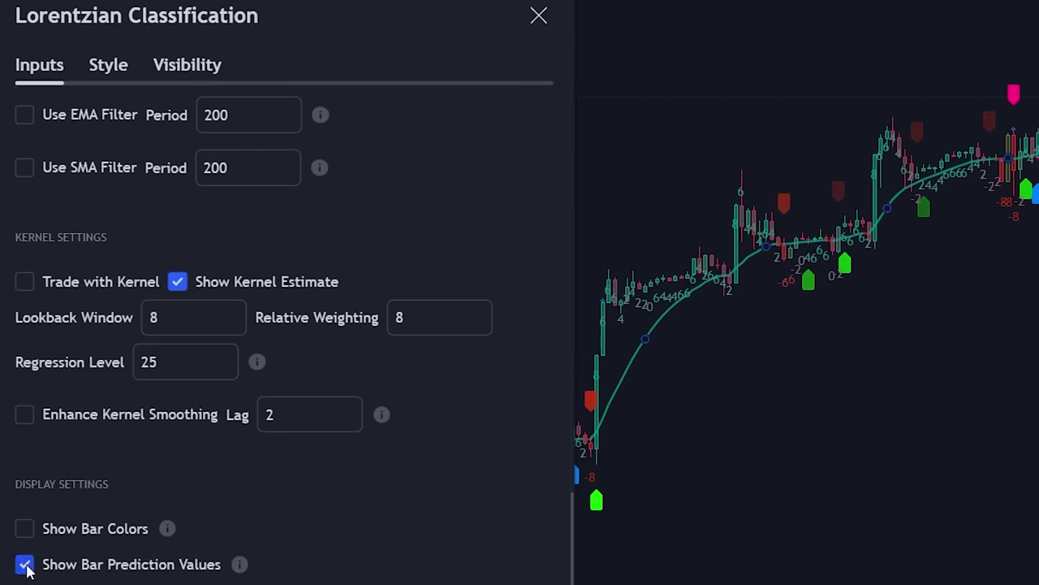
left_click(110, 67)
left_click(25, 181)
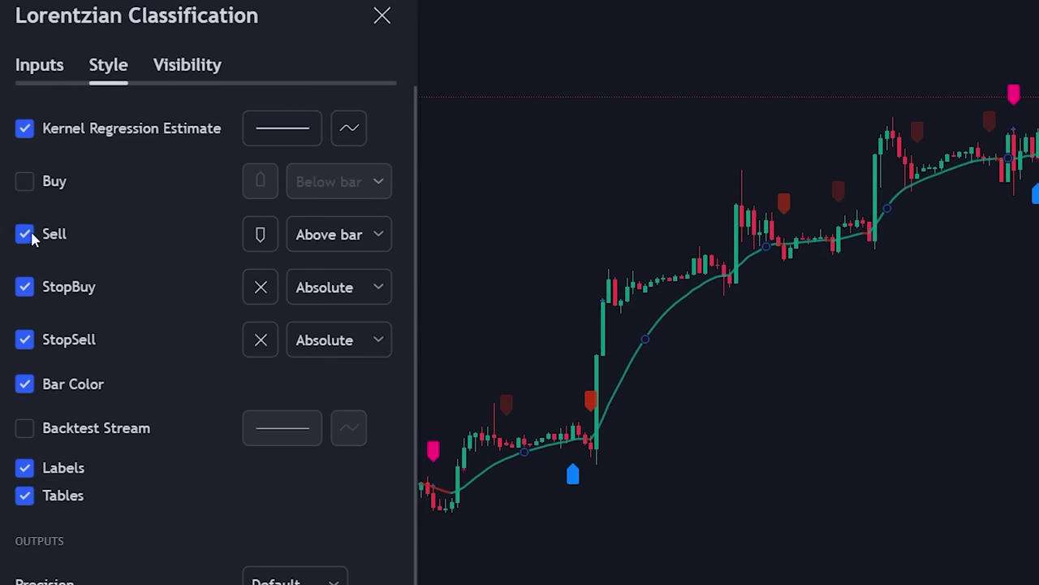
left_click(25, 234)
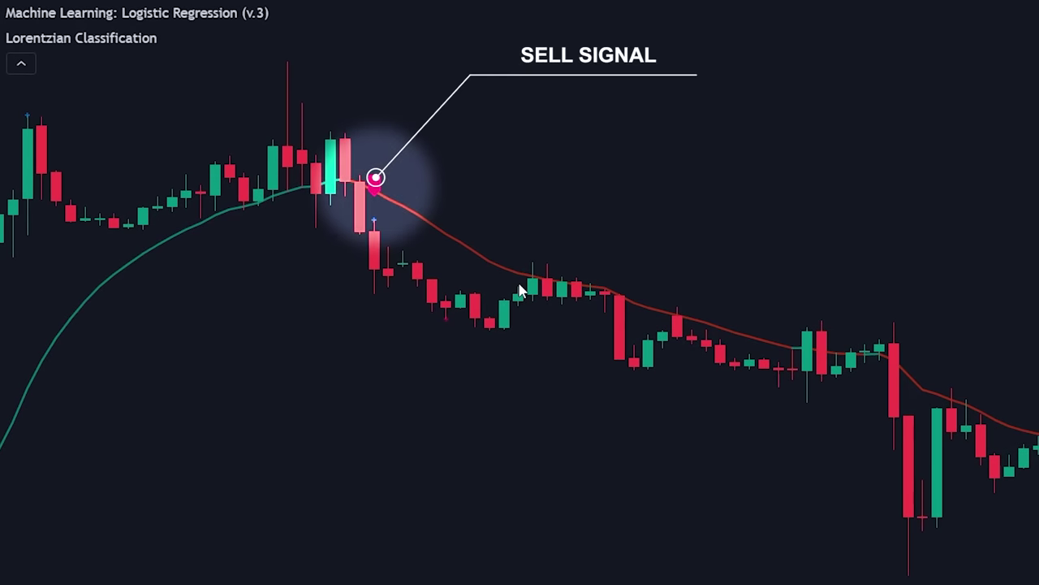
- Draw a short position at the sell-signal candle, tight stop above entry, target 280.24
left_click(371, 270)
left_click_drag(378, 174, 478, 212)
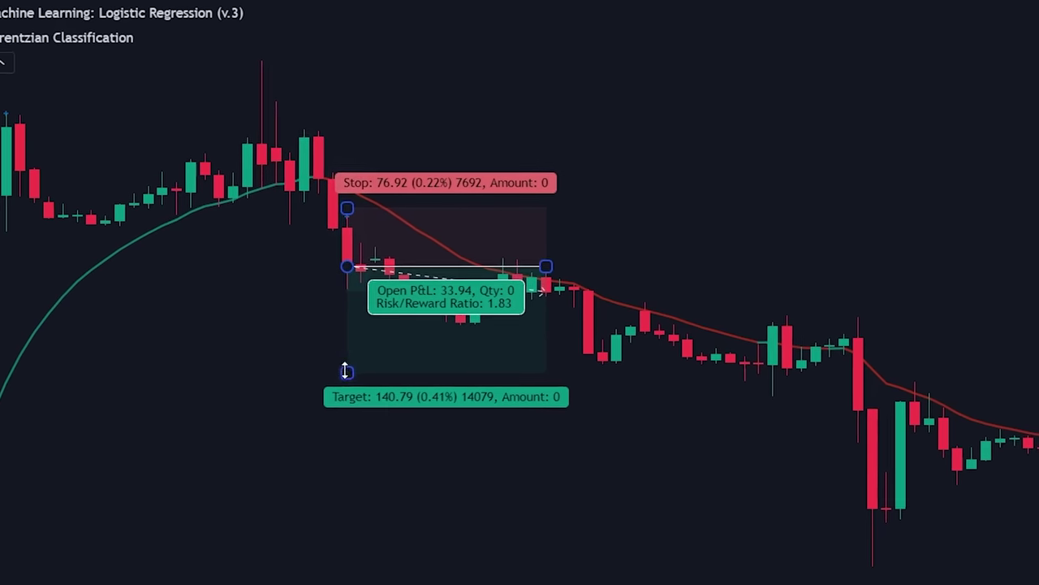
left_click_drag(372, 377, 508, 484)
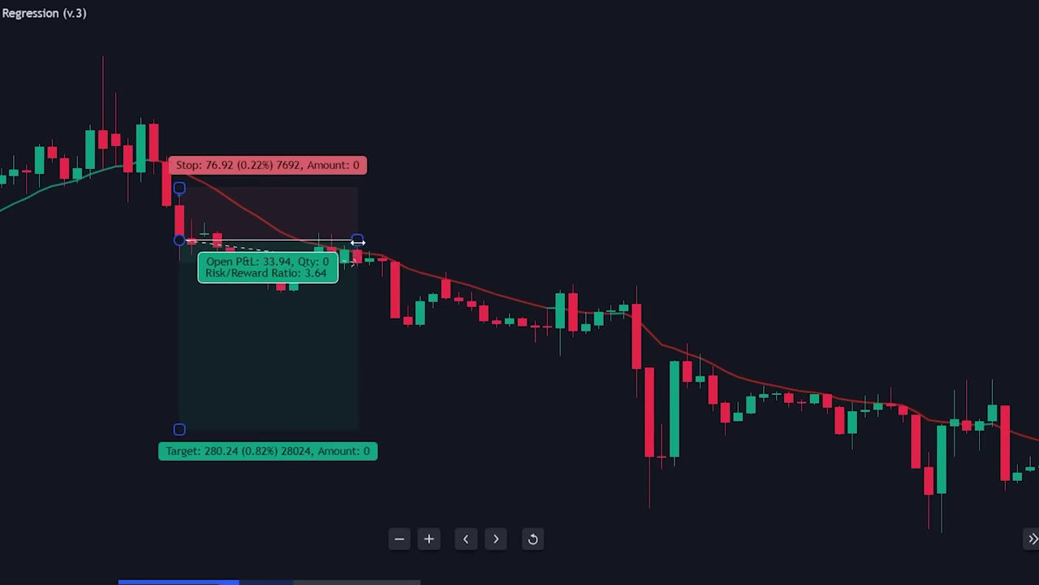
left_click_drag(396, 245, 944, 271)
- Push the short position's target down to 309.76 (0.90%) for a 4.03 risk/reward
scroll(893, 268, "down", 5)
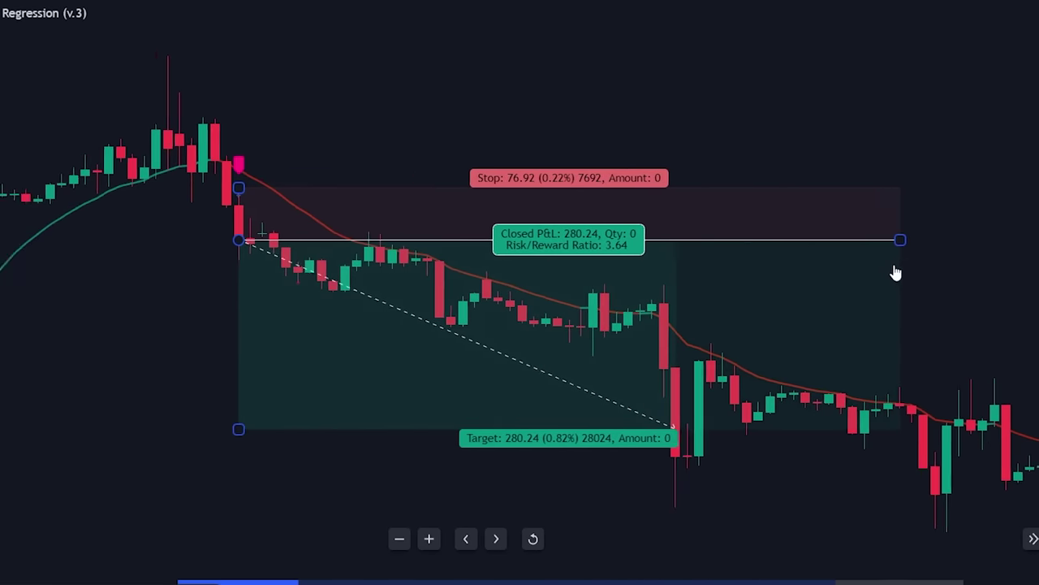
left_click_drag(866, 143, 820, 189)
left_click(521, 224)
left_click_drag(122, 325, 827, 377)
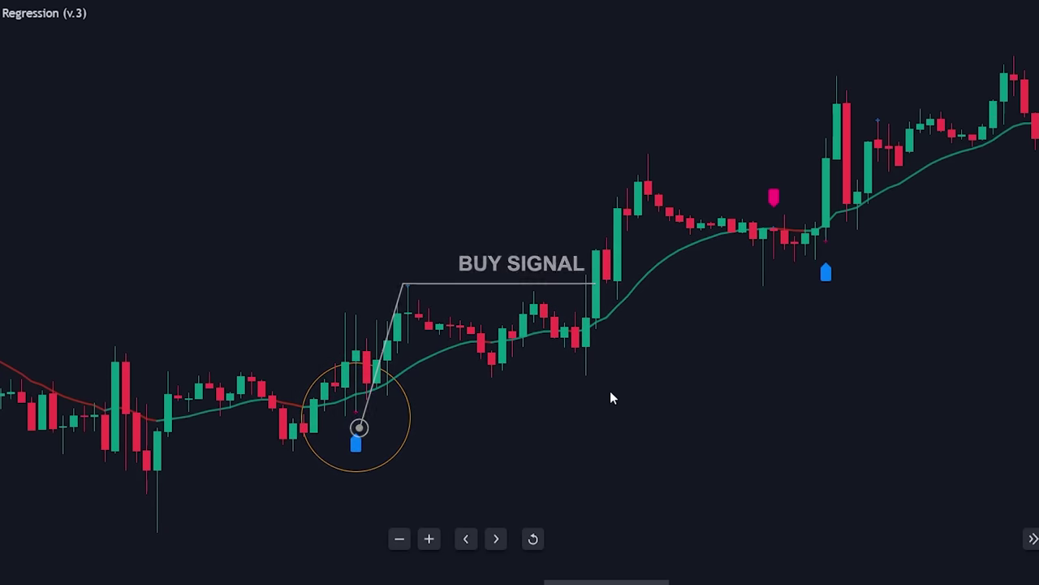
- Move to later bars and make the hidden Logistic Regression indicator visible again
scroll(710, 401, "right", 1)
scroll(710, 401, "up", 3)
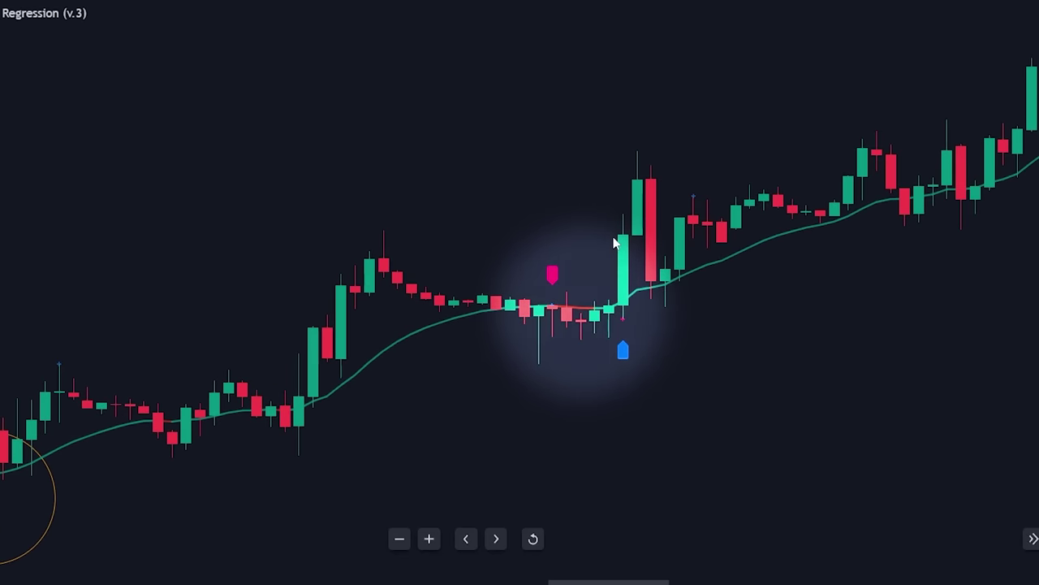
scroll(733, 342, "right", 2)
left_click_drag(460, 414, 320, 444)
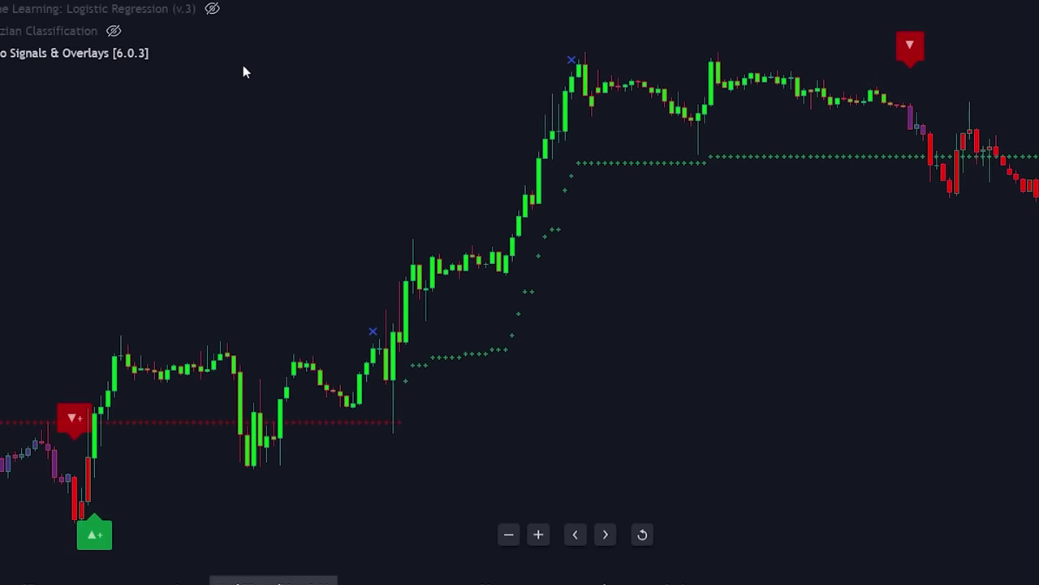
left_click(211, 9)
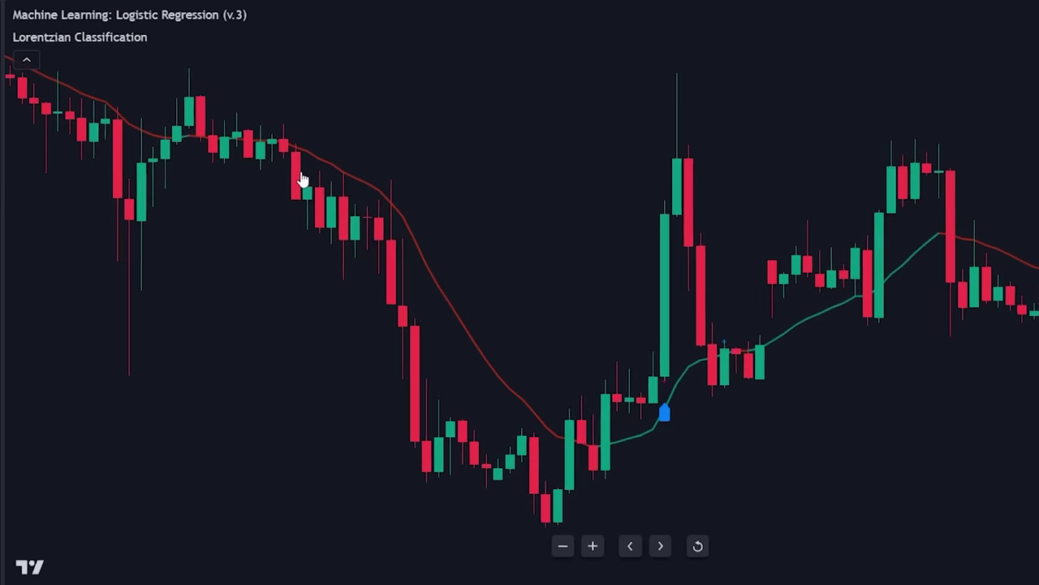
- Remove Lorentzian Classification and add the Bollinger Bands and Hull Moving Average indicators
mouse_move(159, 42)
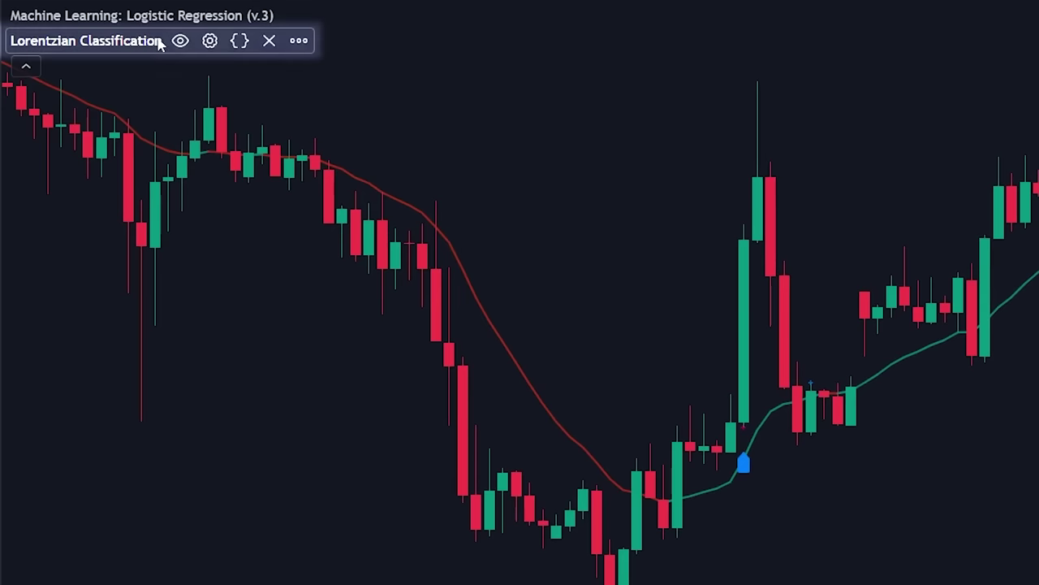
left_click(268, 40)
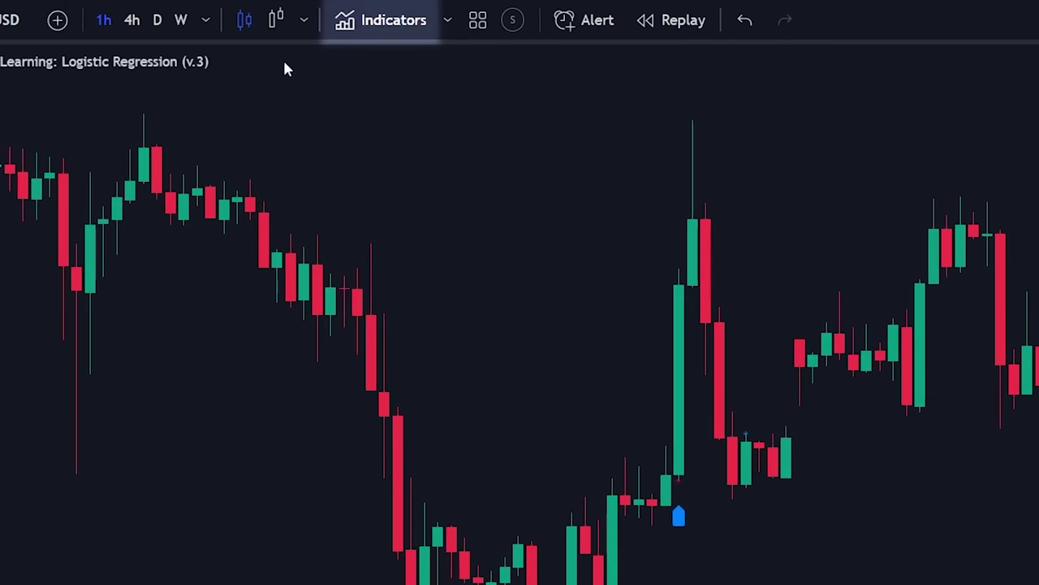
left_click(357, 28)
type("Bollinger bands")
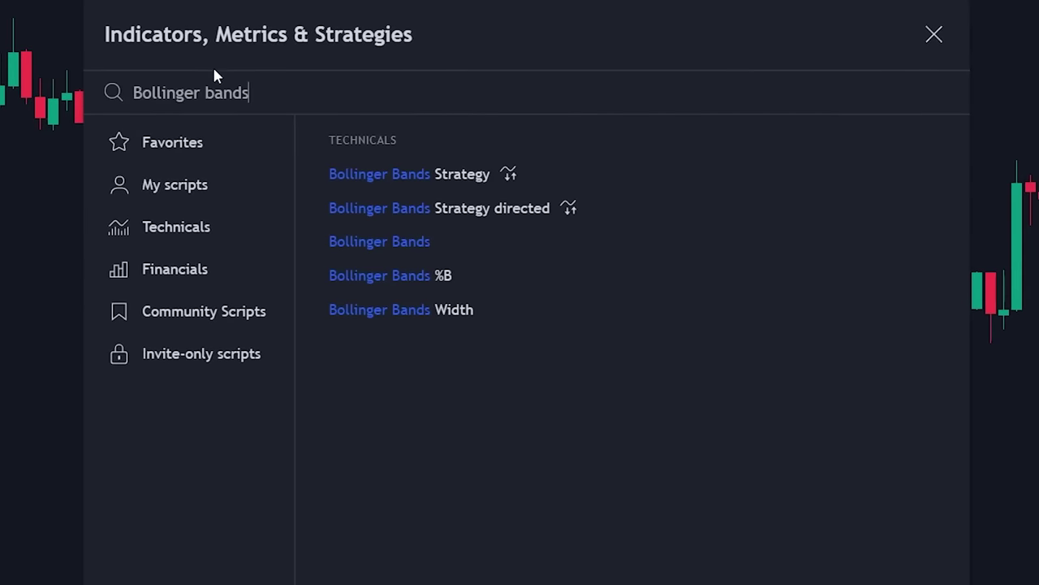
left_click(443, 239)
type("hu")
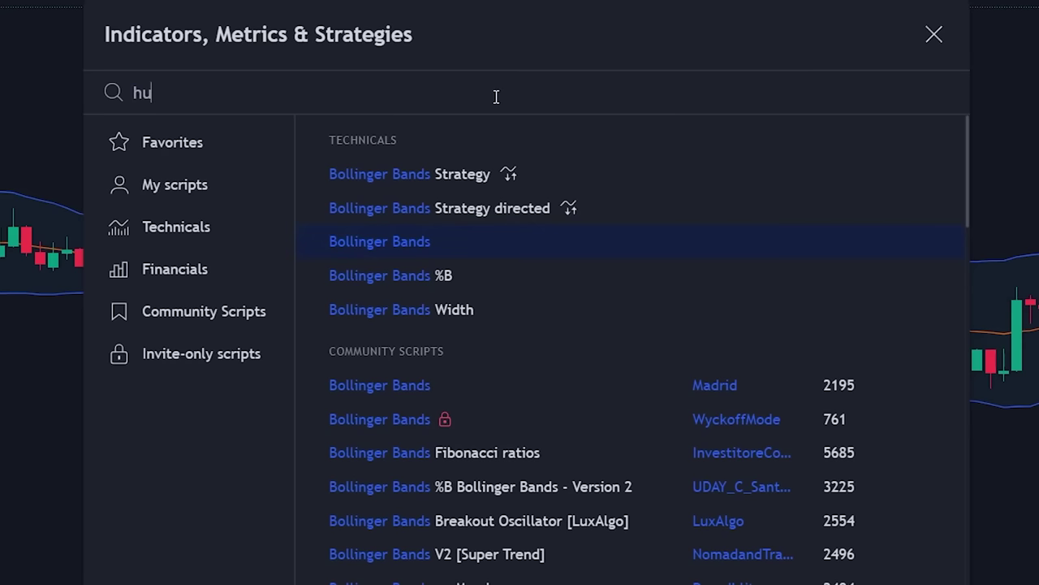
type("ll moving")
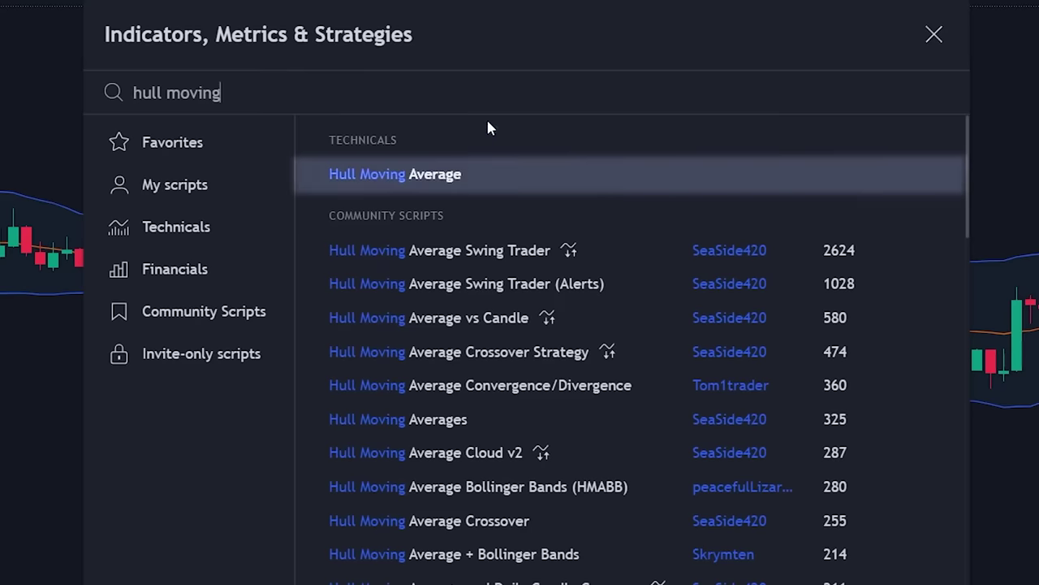
left_click(529, 162)
left_click(934, 34)
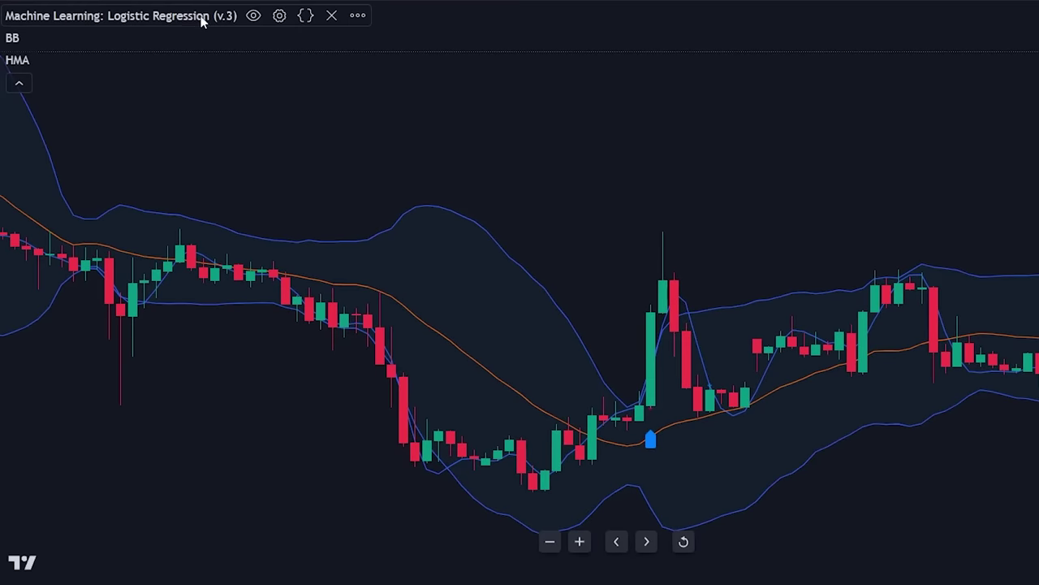
- Set the Logistic Regression lookback window size to 3
left_click(279, 15)
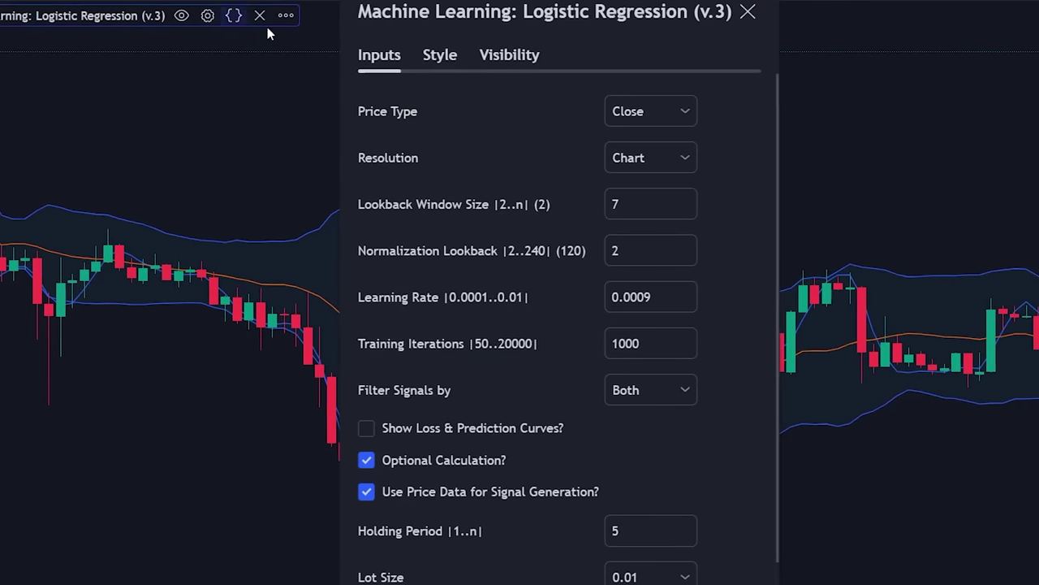
left_click(605, 203)
type("3")
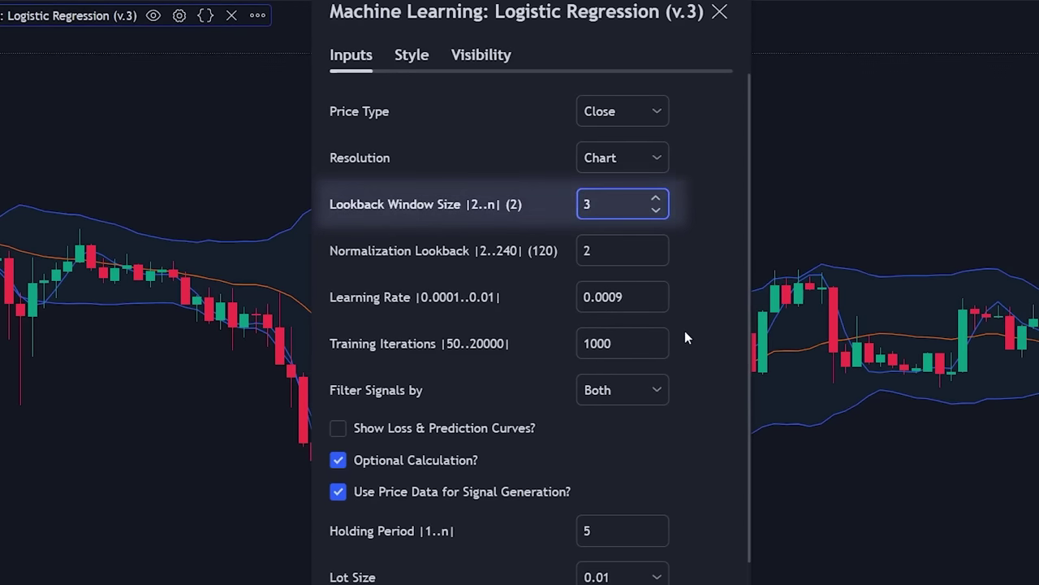
left_click(718, 543)
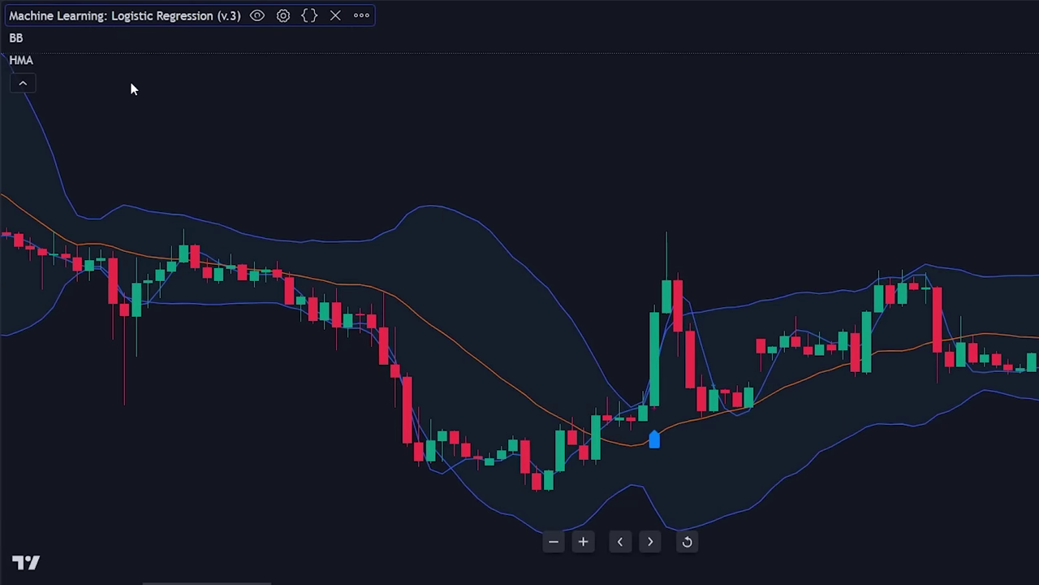
- Change the Hull Moving Average length from 9 to 50
mouse_move(37, 63)
left_click(74, 60)
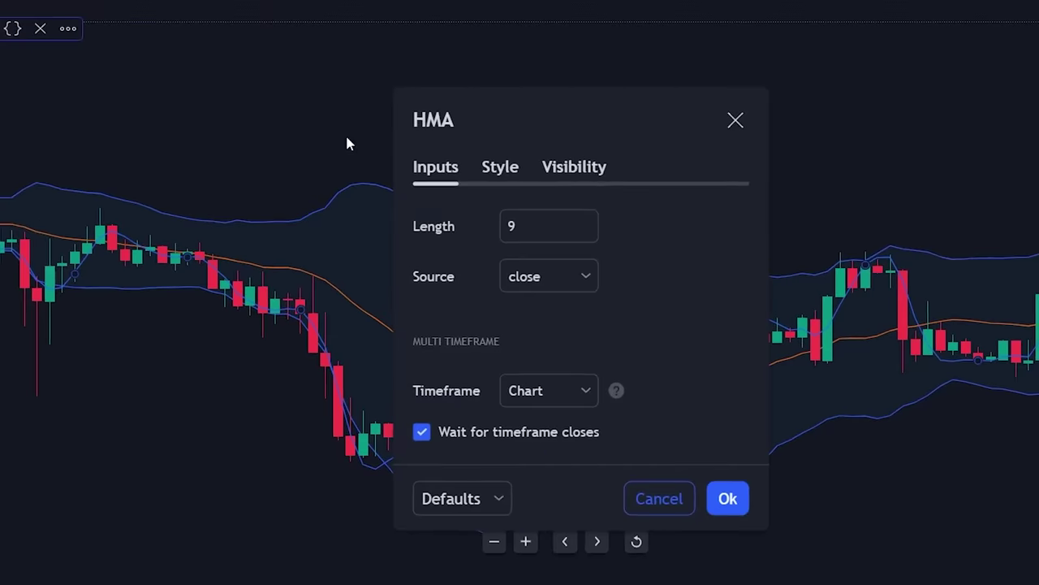
double_click(606, 244)
type("5")
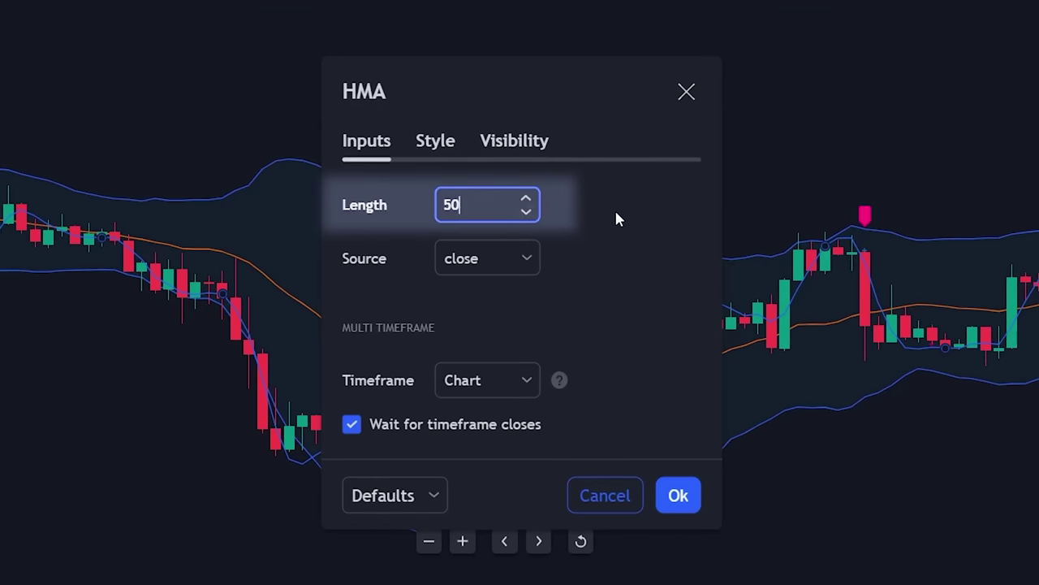
type("0")
left_click(677, 497)
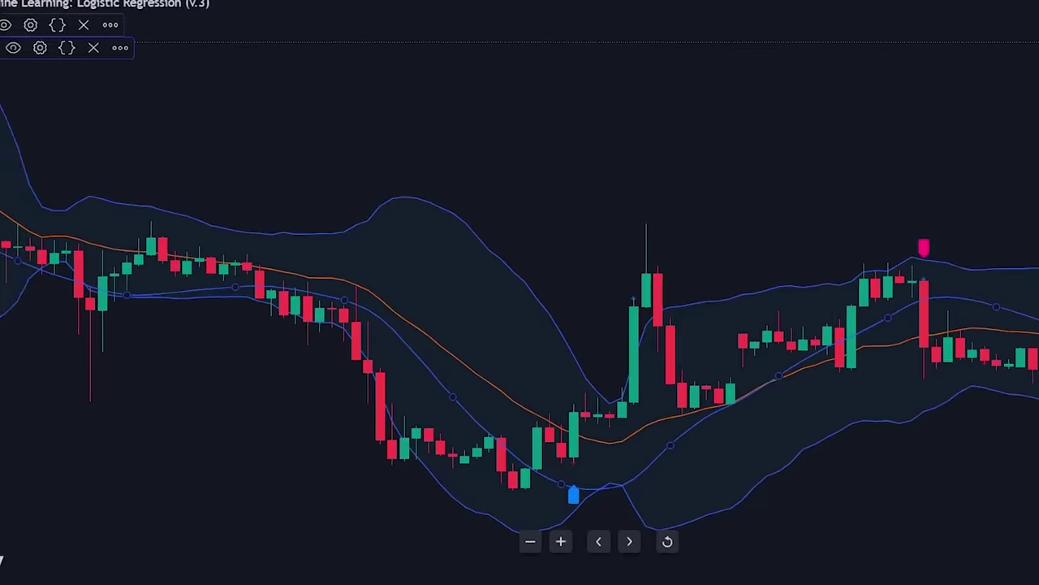
- Change the Bollinger Bands length from 20 to 30
left_click(33, 25)
double_click(564, 187)
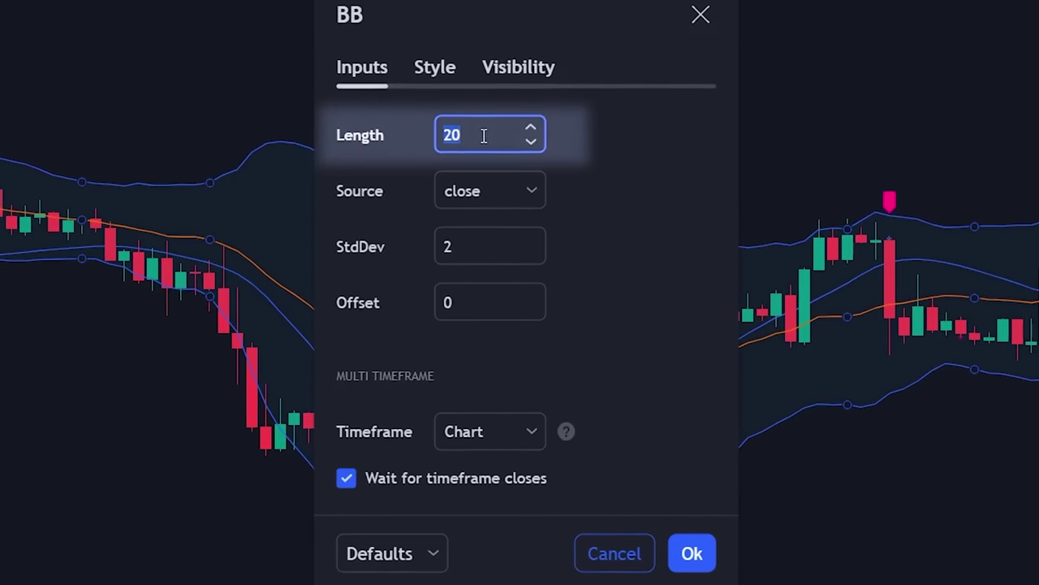
type("30")
left_click(691, 555)
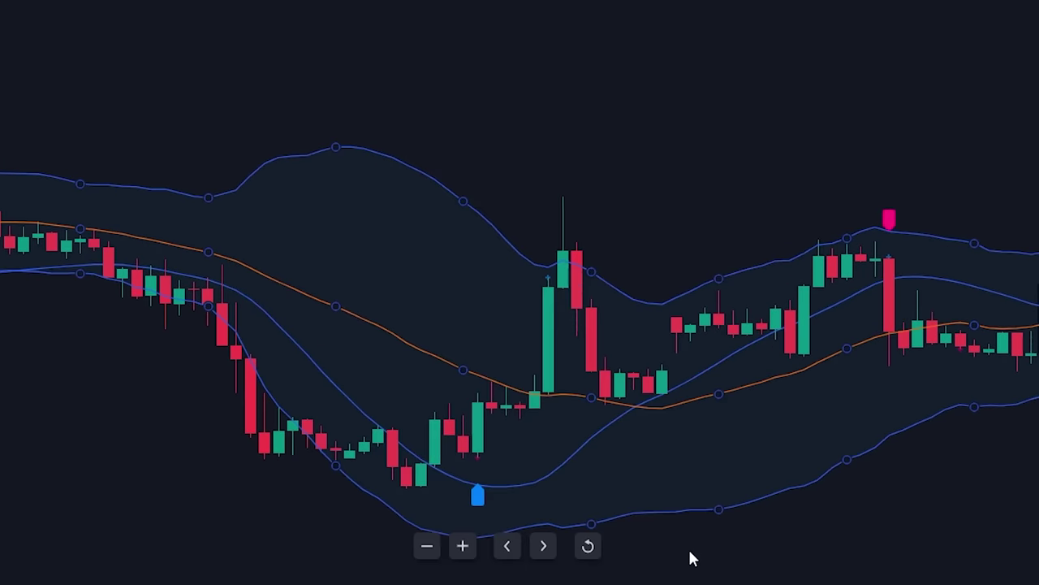
left_click(426, 113)
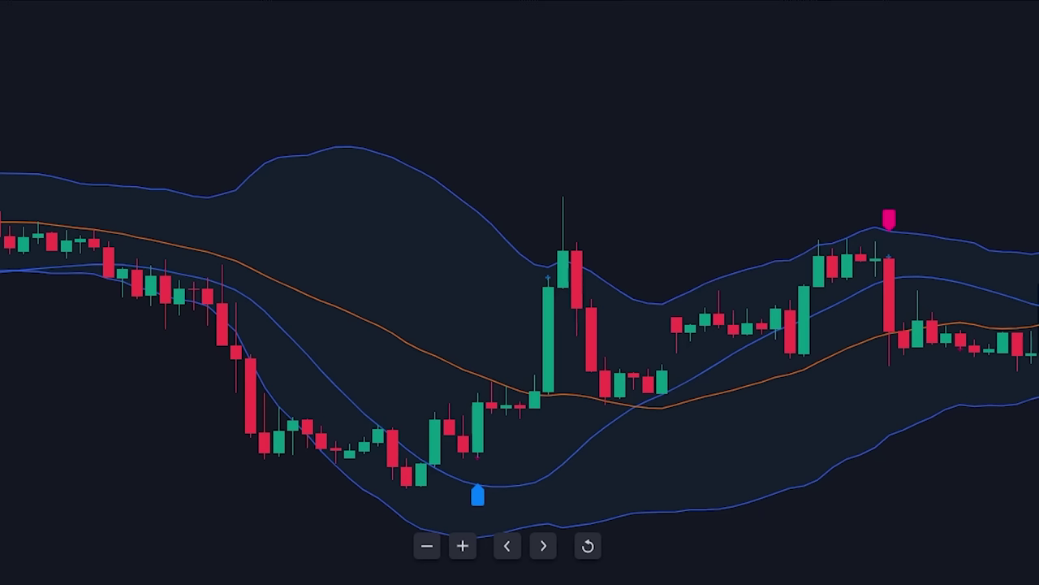
- Colour the Hull Moving Average line yellow
left_click(433, 122)
left_click(462, 188)
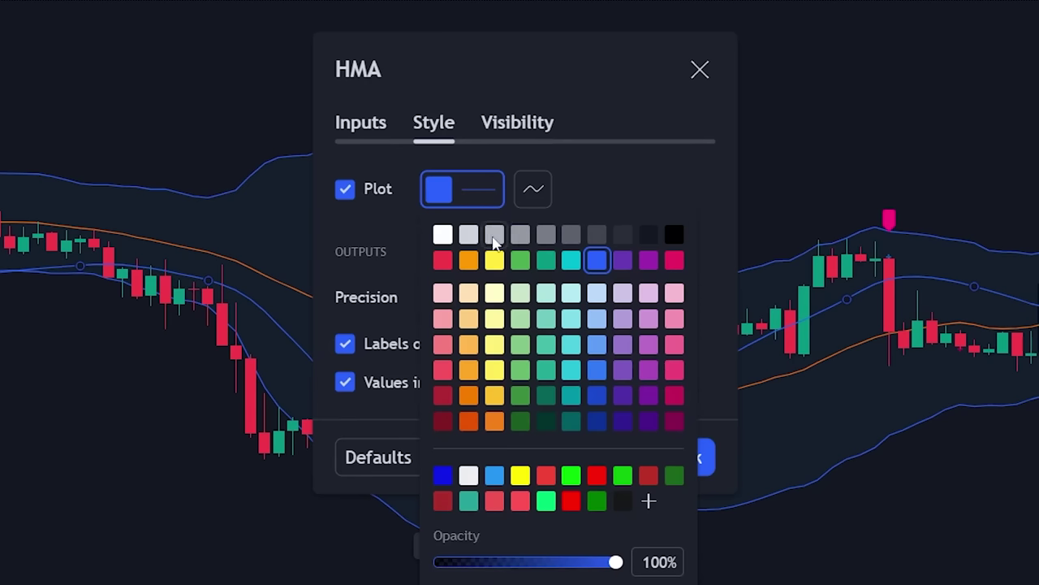
left_click(494, 260)
key("Escape")
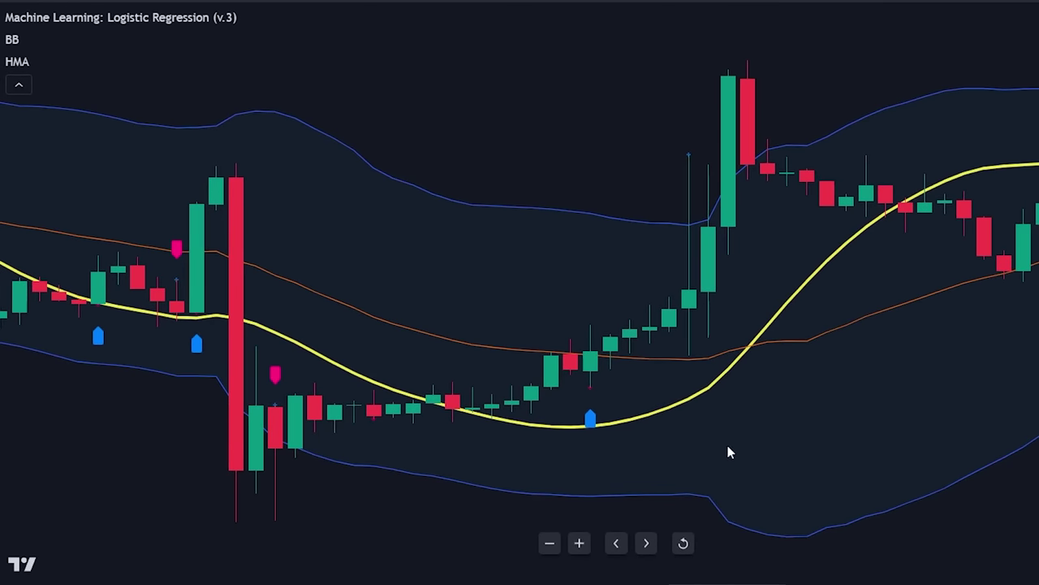
- Pan to the later candles around the blue buy signal and zoom in
left_click_drag(727, 452, 422, 453)
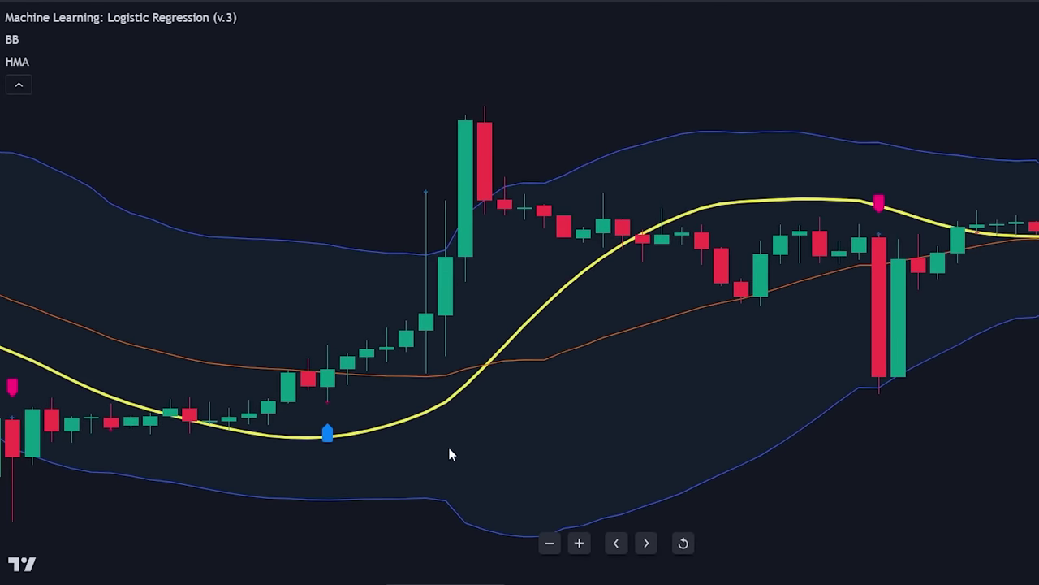
scroll(452, 454, "up", 2)
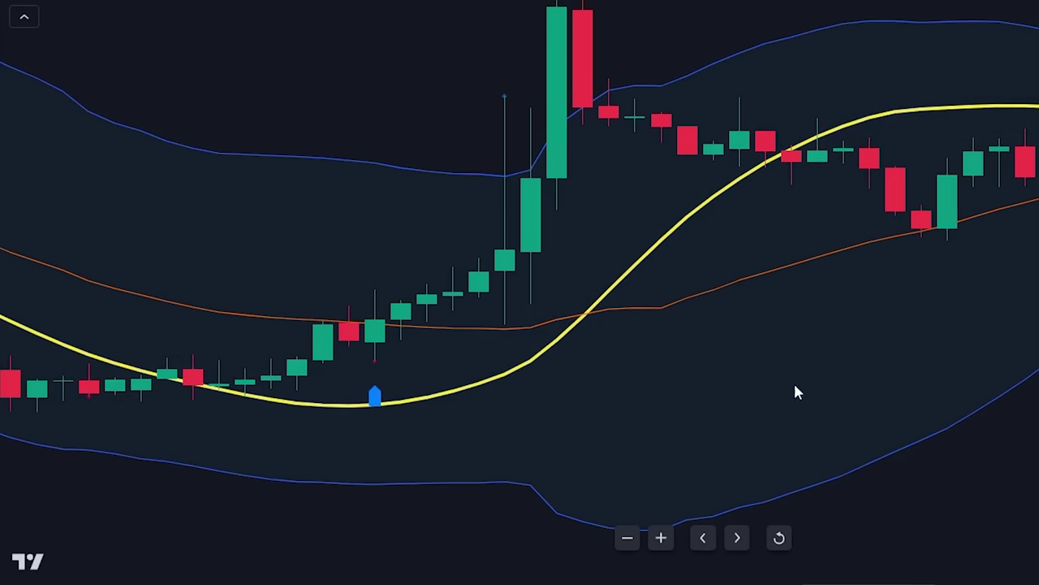
- Place a long position at the buy candle: stop 2.91 (0.15%), target 8.78 (0.46%)
left_click(374, 325)
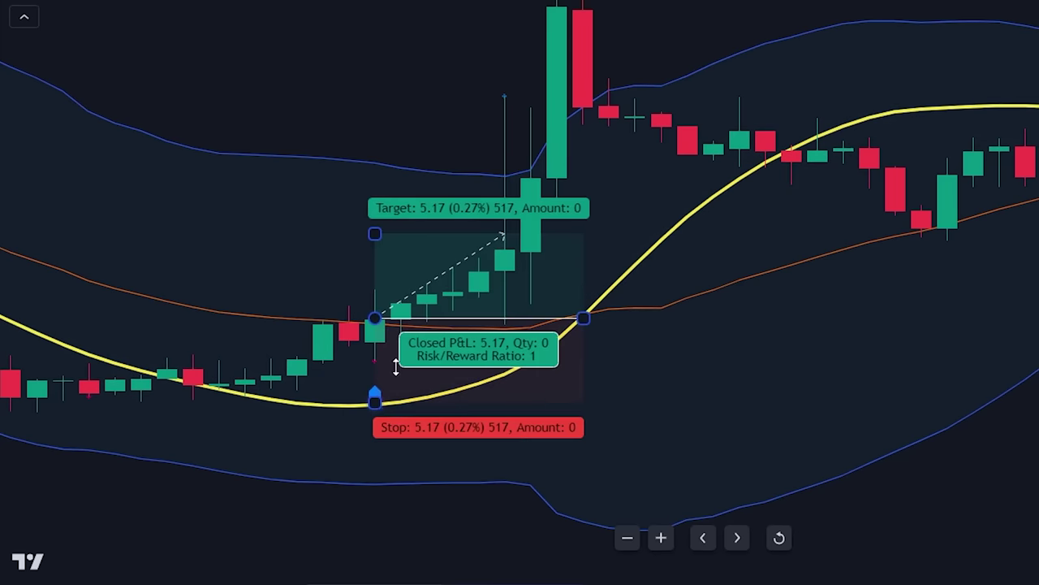
left_click_drag(395, 367, 419, 367)
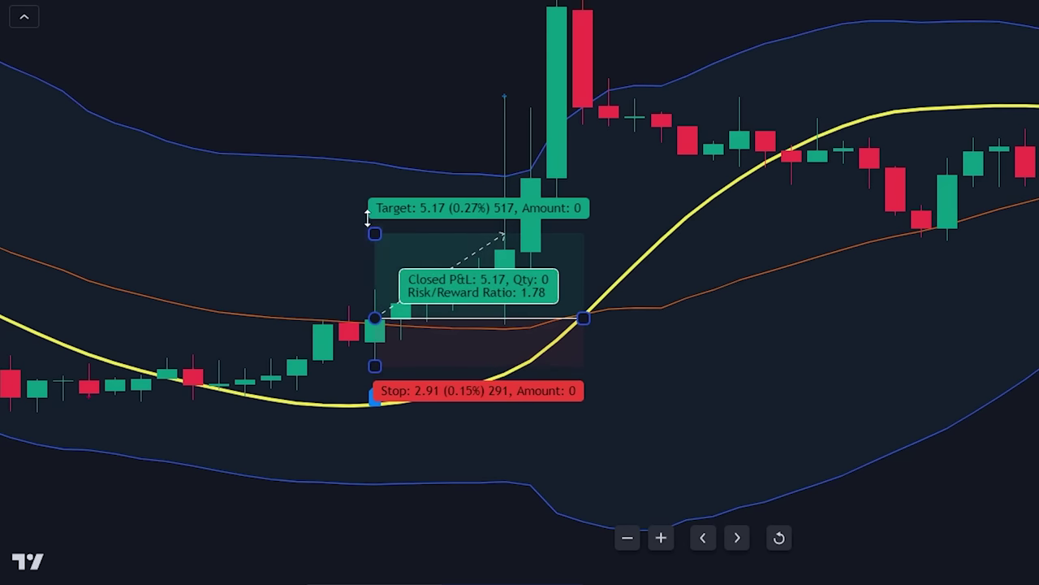
left_click_drag(378, 233, 528, 174)
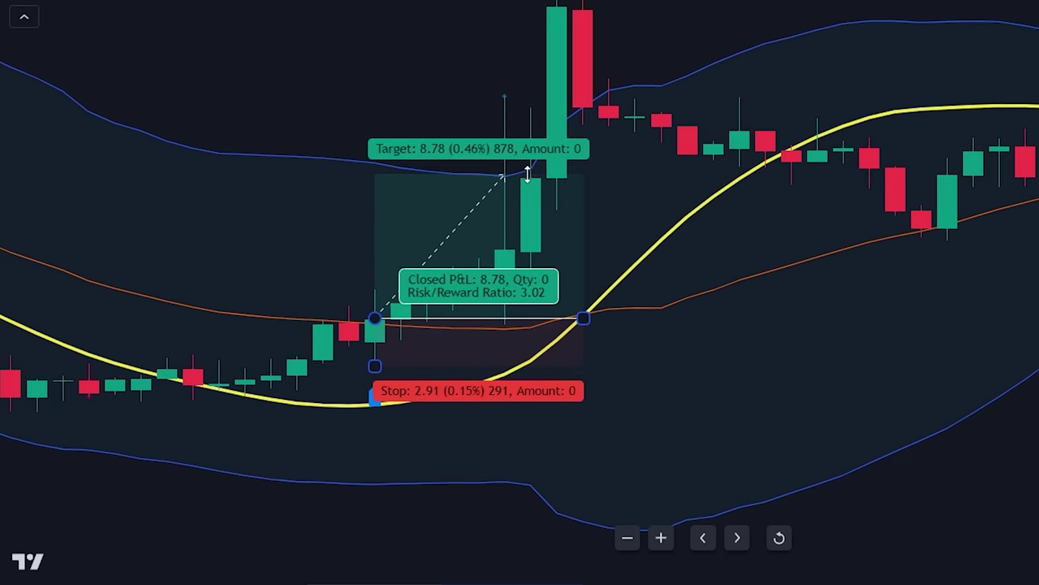